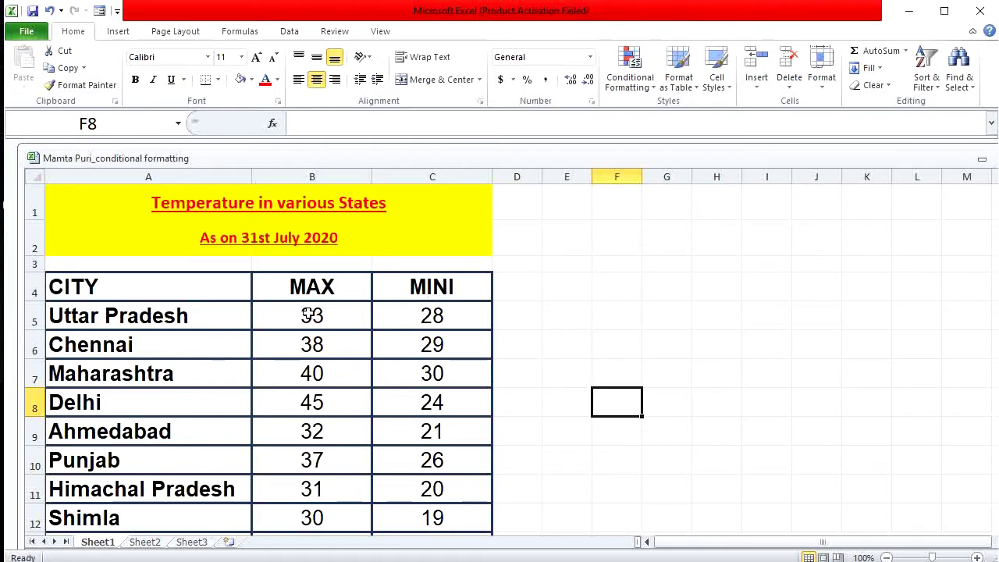
Step: Add a greater-than-40 rule to B5:B12 with light red fill and dark red text
{"action": "left_click_drag", "start_coordinate": [303, 314], "coordinate": [286, 512]}
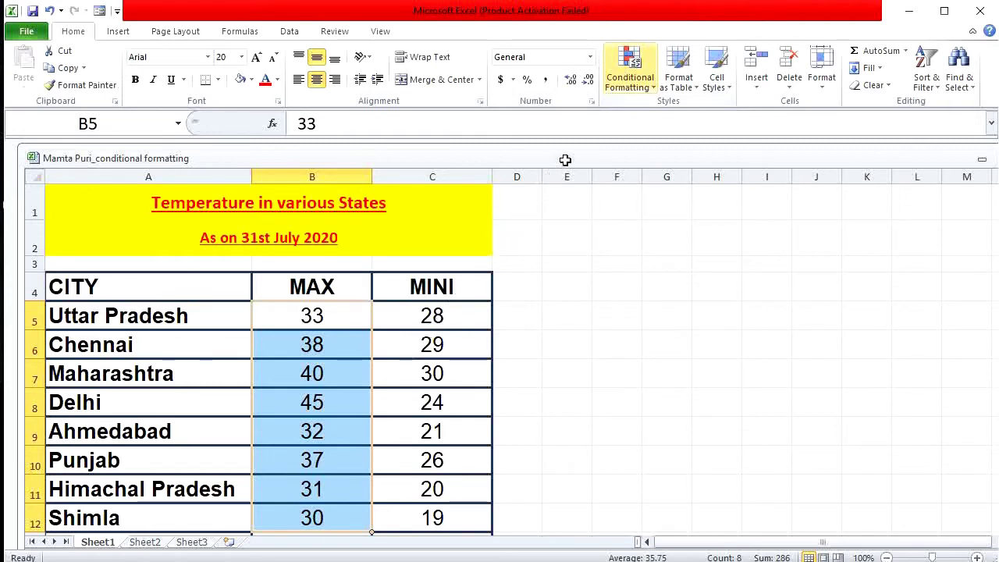
{"action": "left_click", "coordinate": [624, 89]}
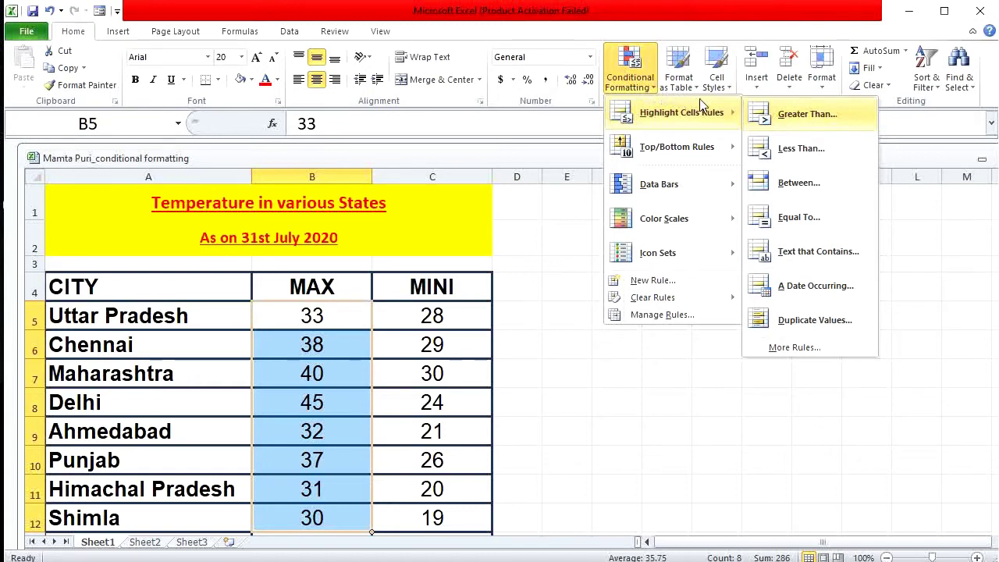
{"action": "left_click", "coordinate": [806, 121]}
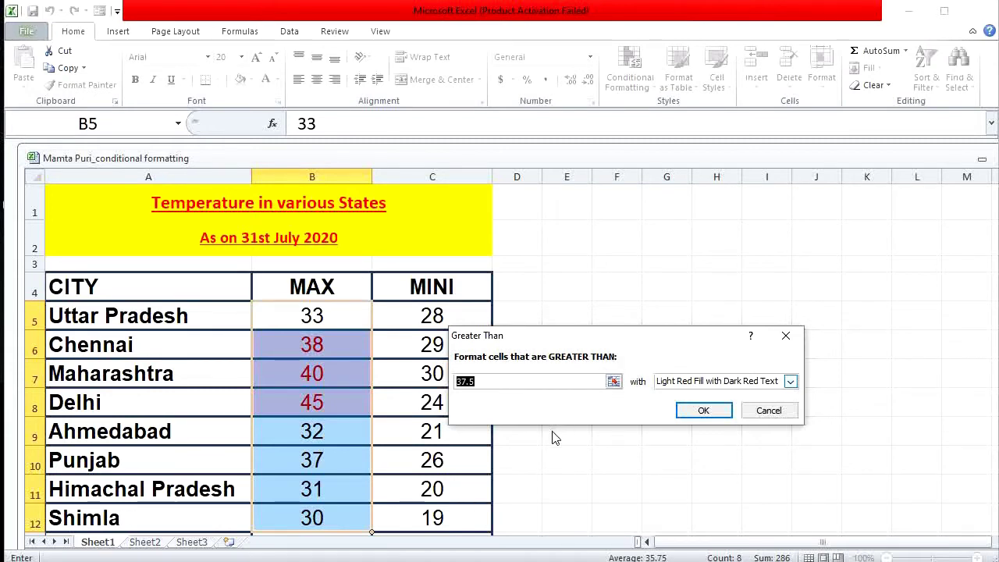
{"action": "key", "text": "BackSpace"}
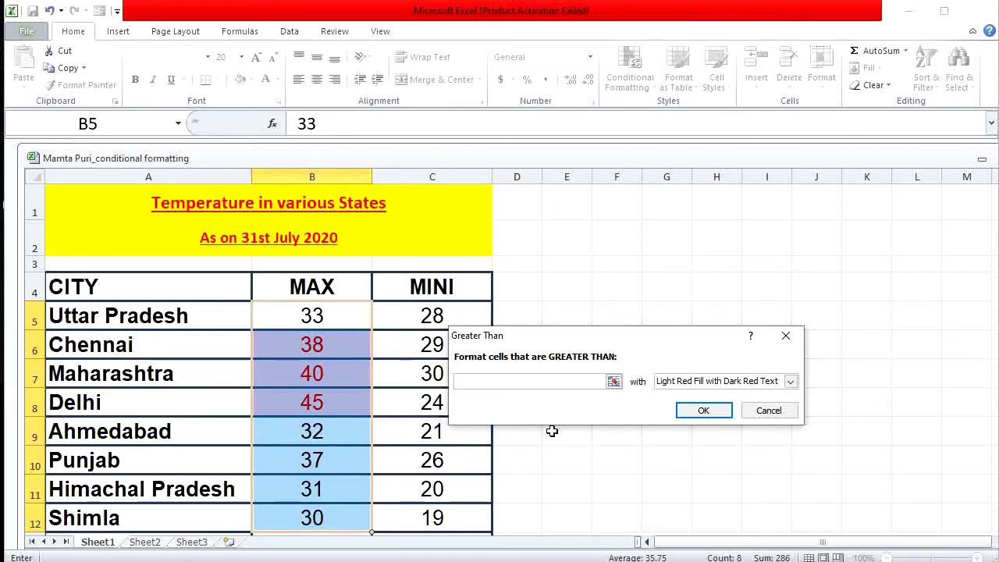
{"action": "type", "text": "40"}
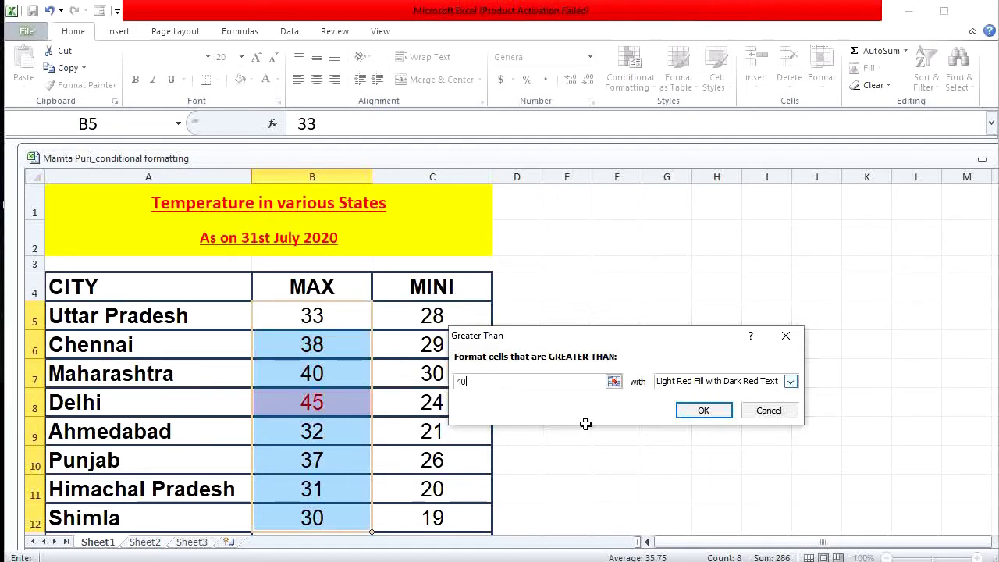
{"action": "left_click", "coordinate": [791, 382]}
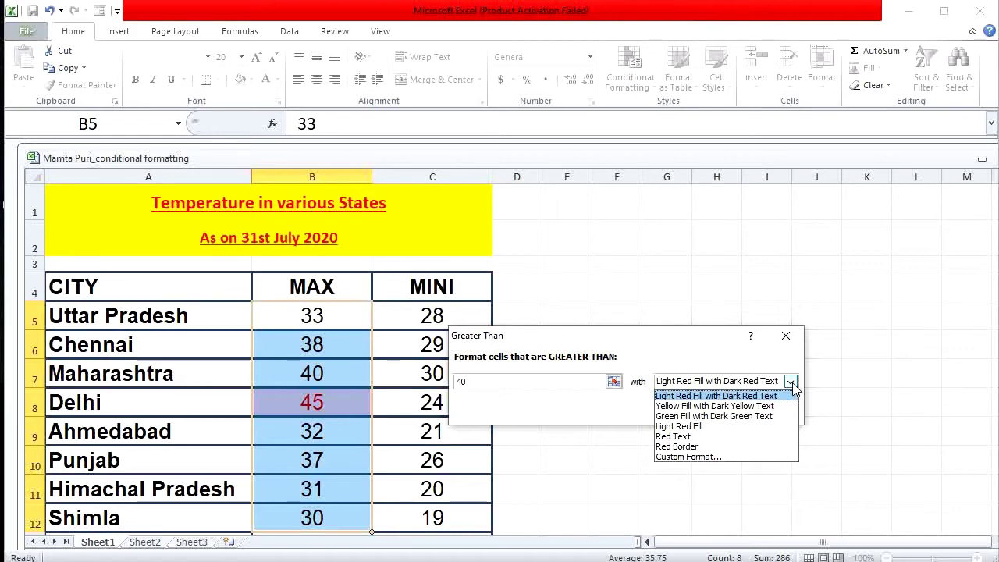
{"action": "left_click", "coordinate": [685, 397]}
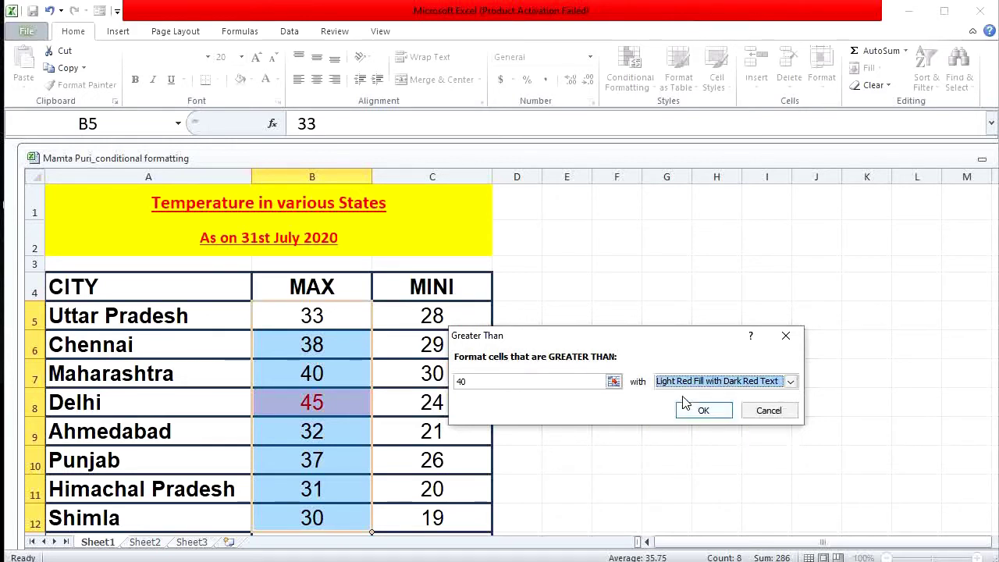
{"action": "key", "text": "Return"}
{"action": "left_click", "coordinate": [712, 345]}
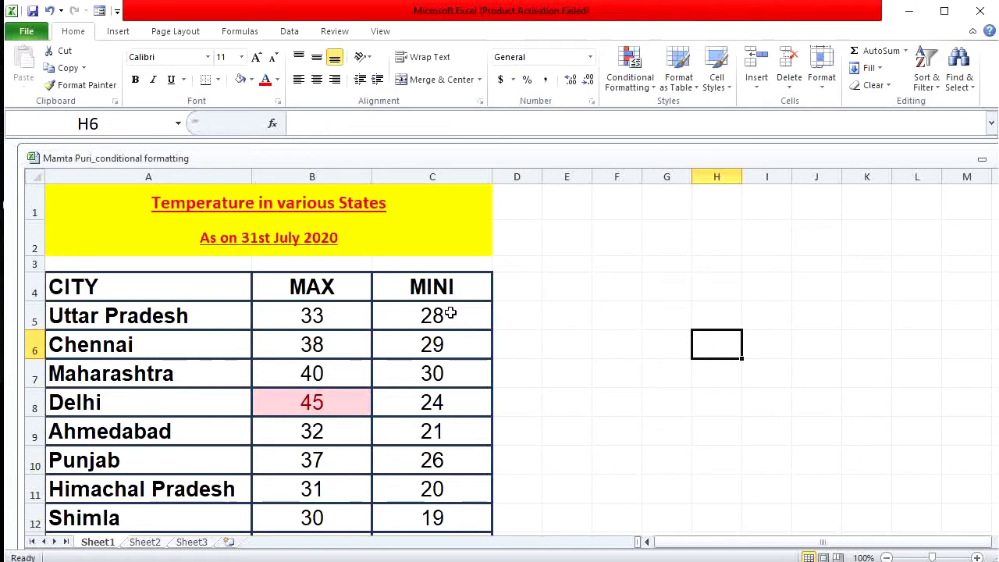
Step: Start a less-than-30 highlight rule on MINI values C5:C12 using a custom format
{"action": "left_click_drag", "start_coordinate": [450, 313], "coordinate": [443, 511]}
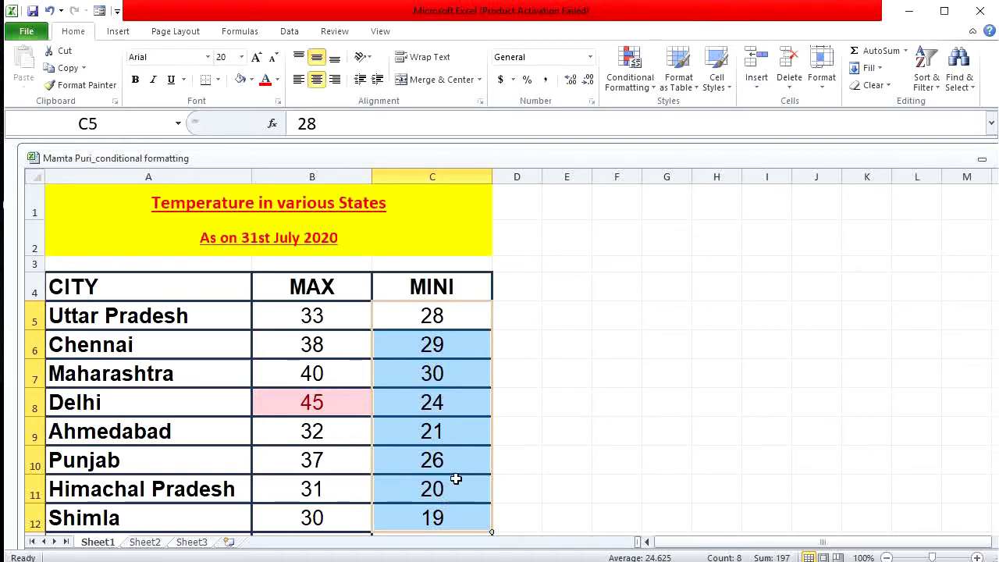
{"action": "left_click", "coordinate": [638, 90]}
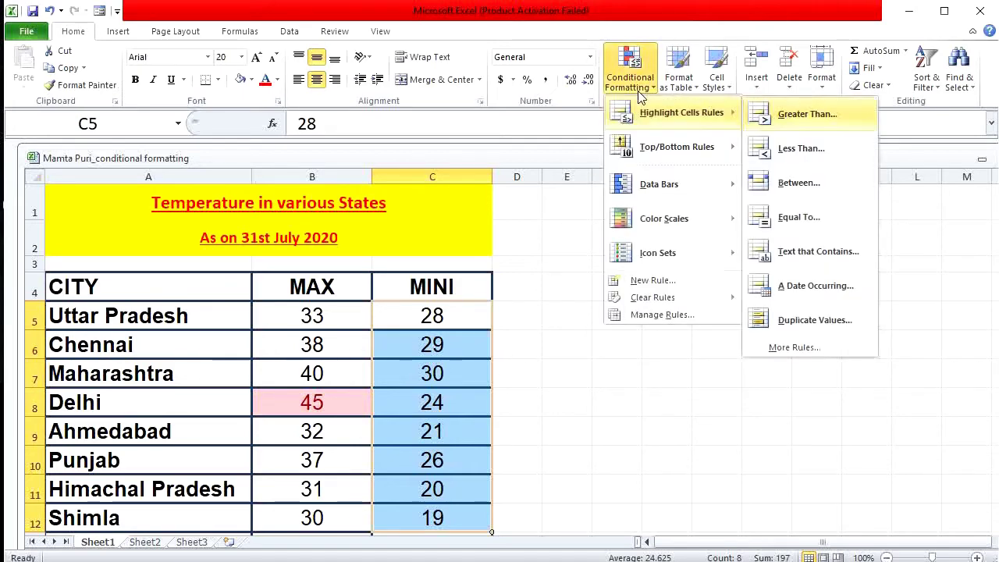
{"action": "left_click", "coordinate": [794, 152]}
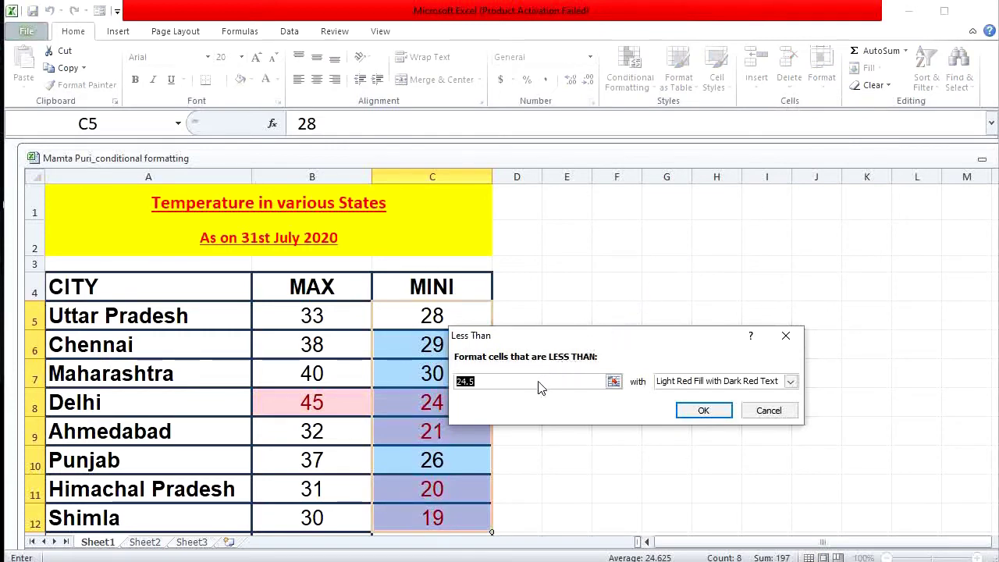
{"action": "key", "text": "BackSpace"}
{"action": "type", "text": "30"}
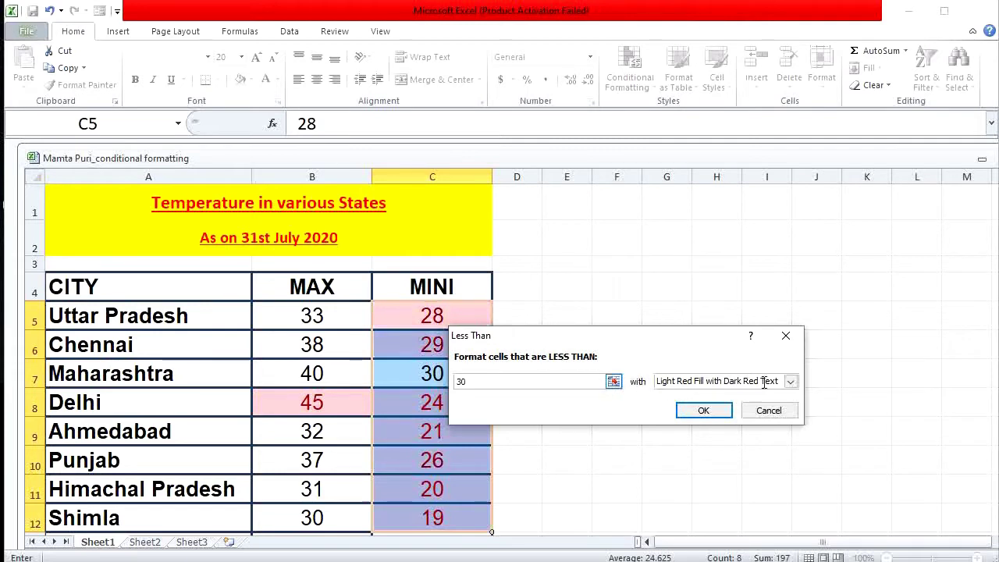
{"action": "left_click", "coordinate": [791, 382]}
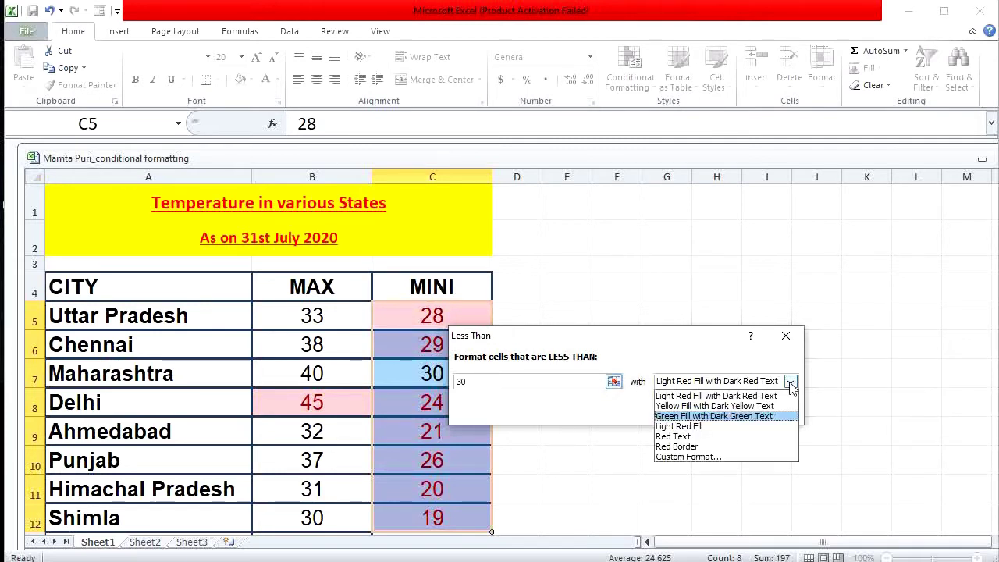
{"action": "left_click", "coordinate": [690, 458]}
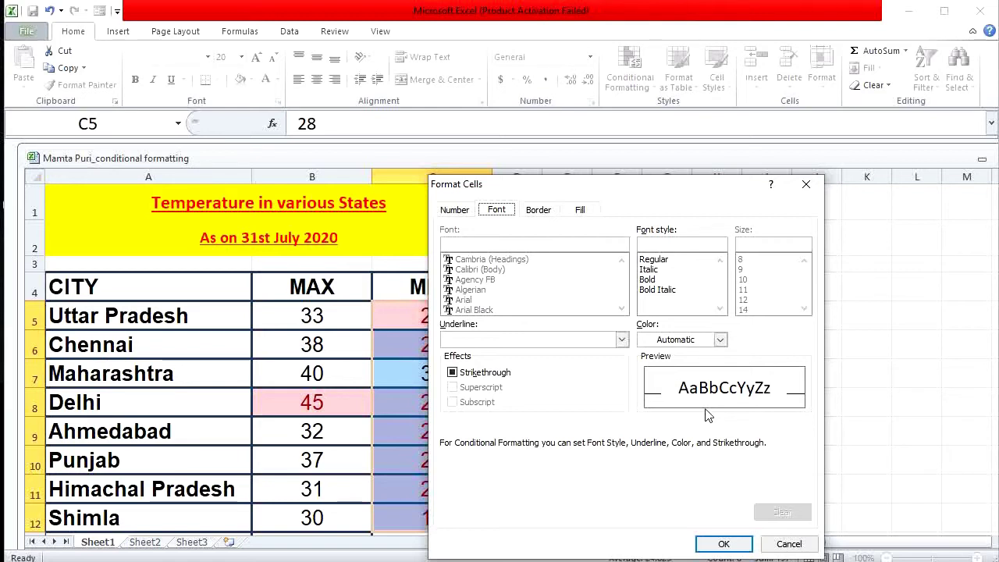
Step: Define the custom format as bold green text on a red fill and apply the rule
{"action": "left_click", "coordinate": [648, 280]}
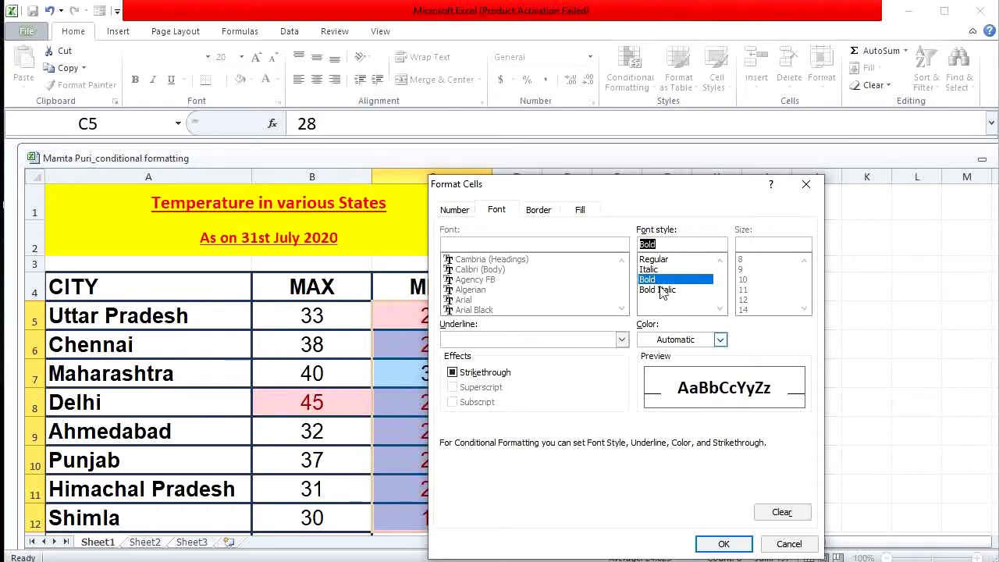
{"action": "left_click", "coordinate": [719, 339]}
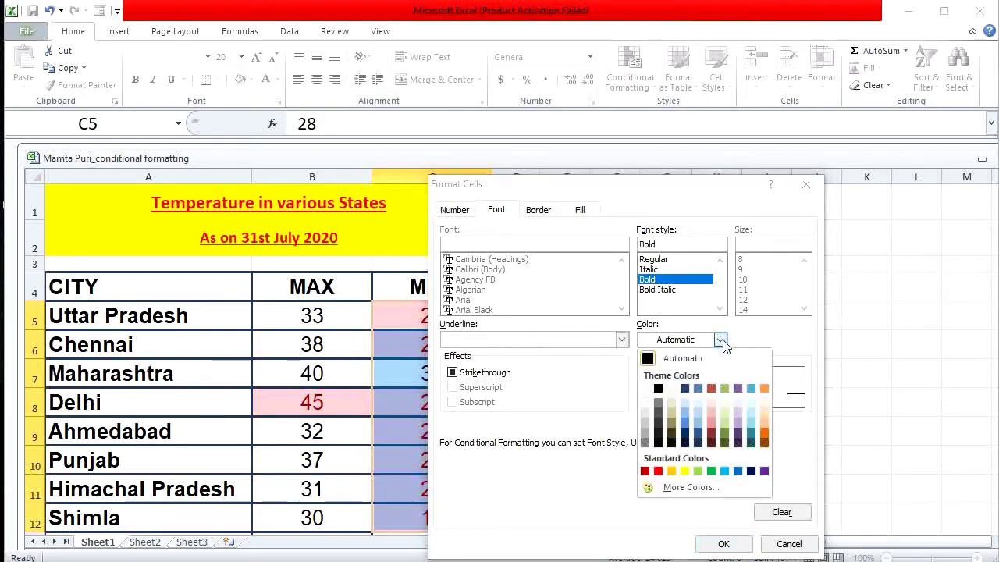
{"action": "left_click", "coordinate": [711, 470]}
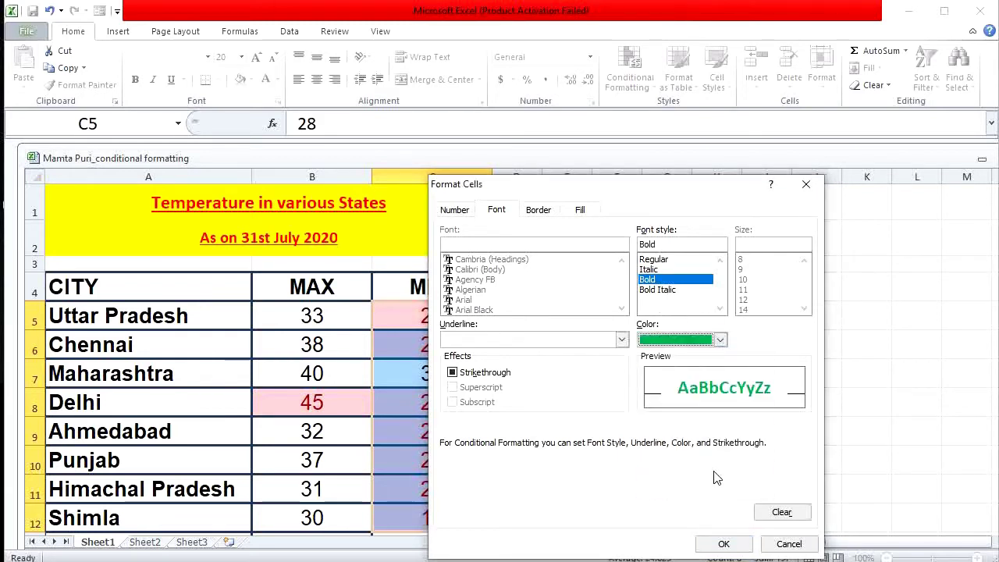
{"action": "left_click", "coordinate": [581, 212]}
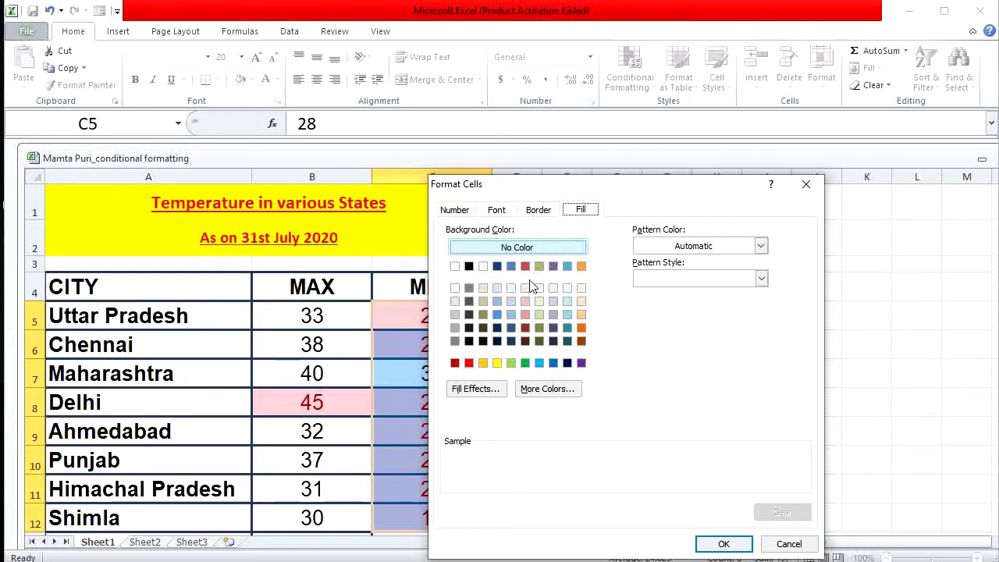
{"action": "left_click", "coordinate": [468, 362]}
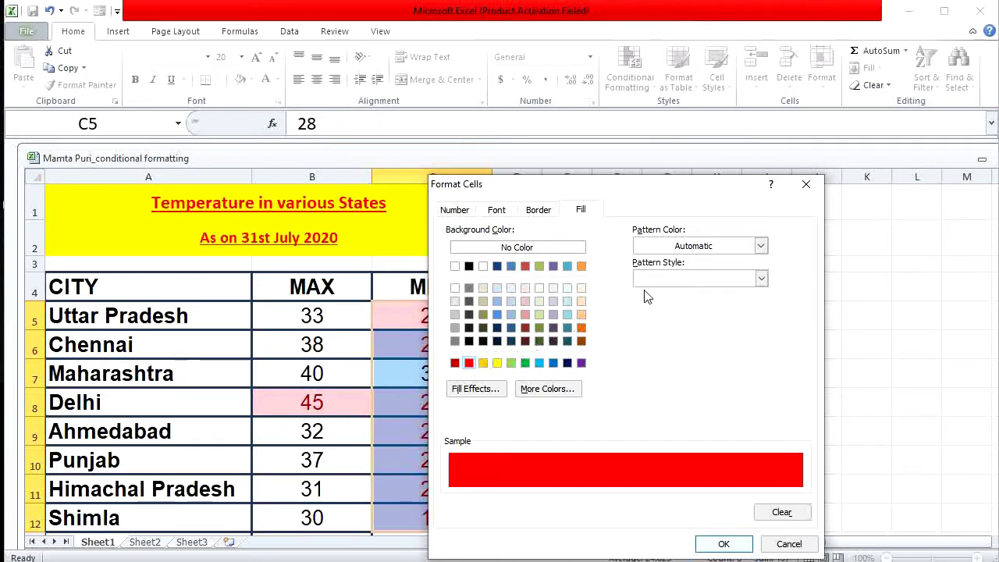
{"action": "left_click", "coordinate": [761, 246]}
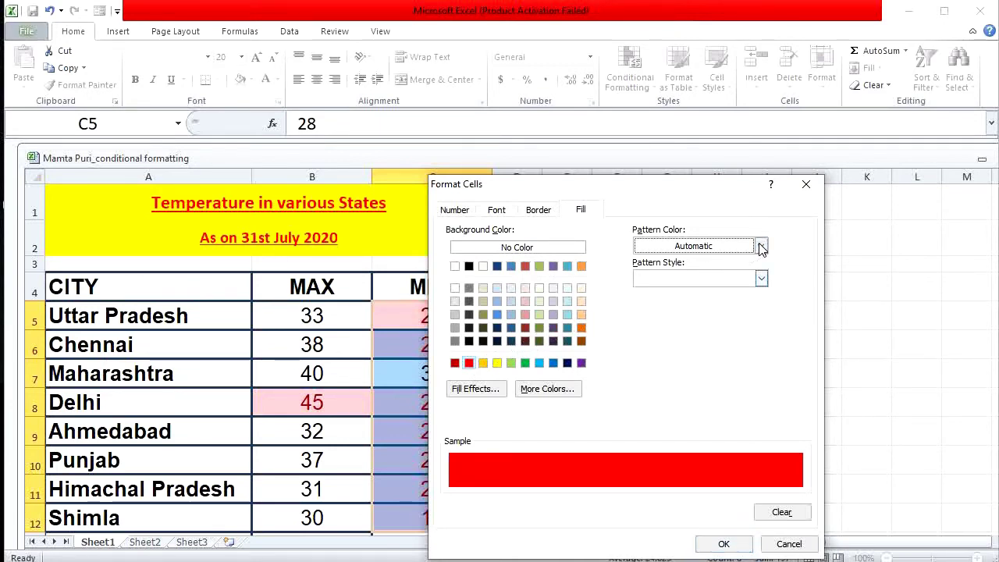
{"action": "left_click", "coordinate": [761, 279]}
{"action": "left_click", "coordinate": [767, 280]}
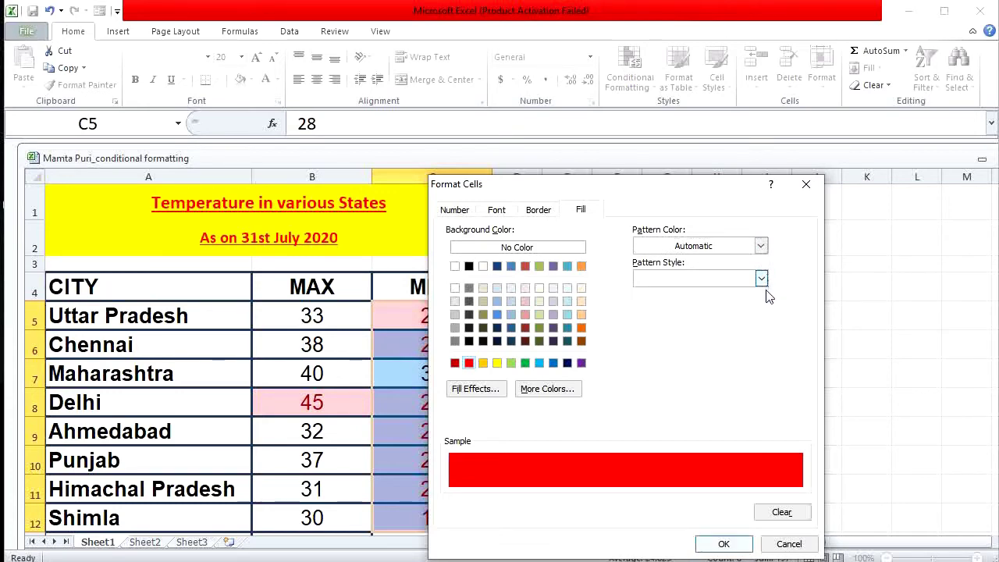
{"action": "left_click", "coordinate": [735, 546]}
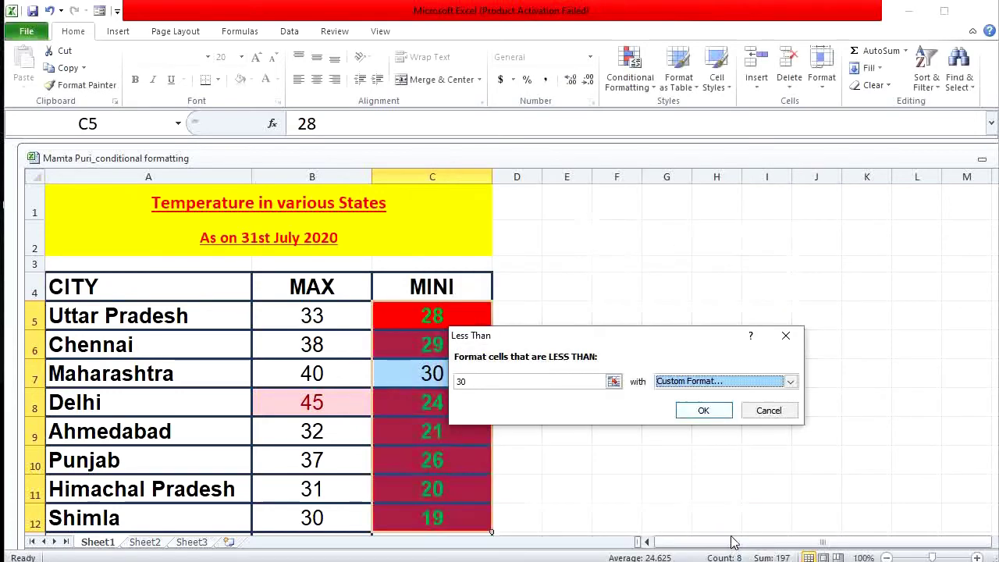
{"action": "left_click", "coordinate": [689, 412]}
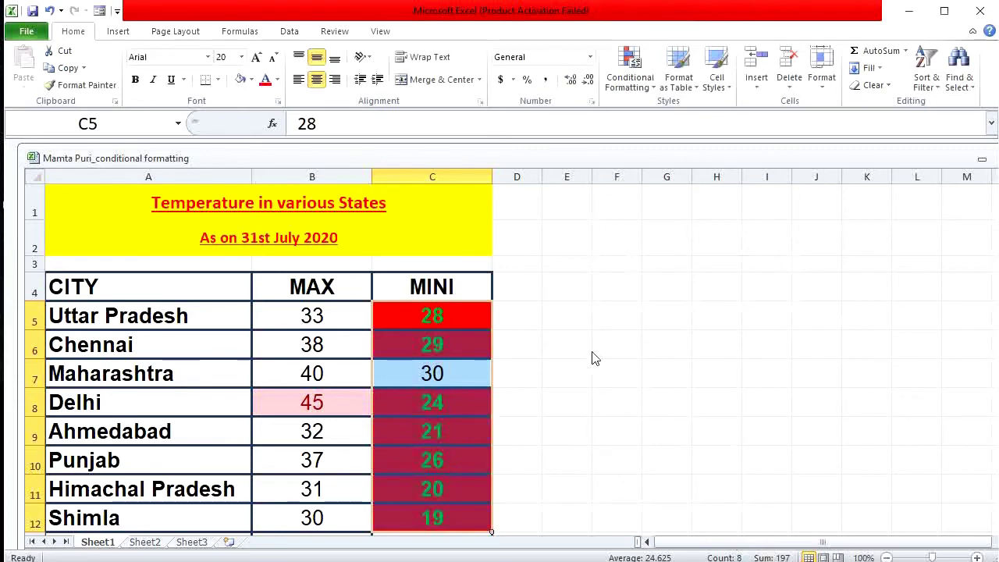
{"action": "left_click", "coordinate": [567, 338]}
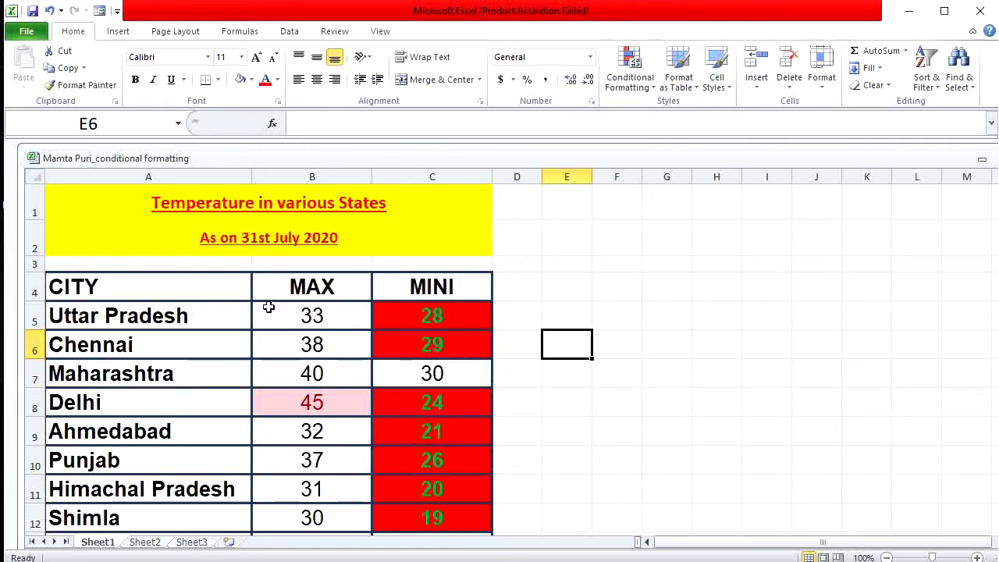
Step: Clear the conditional formatting rules from the selected MAX and MINI values B5:C12
{"action": "left_click_drag", "start_coordinate": [268, 307], "coordinate": [404, 515]}
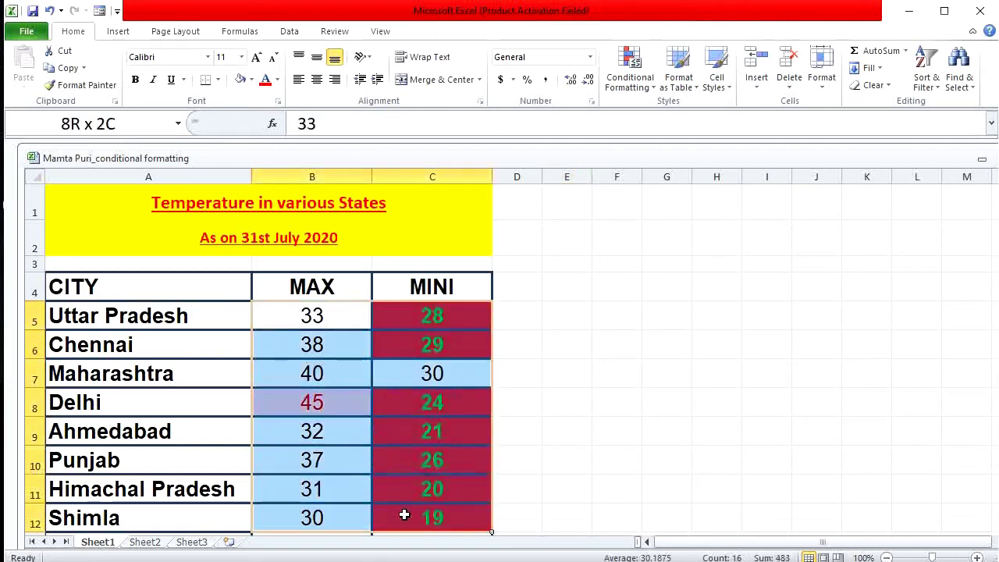
{"action": "left_click", "coordinate": [629, 87]}
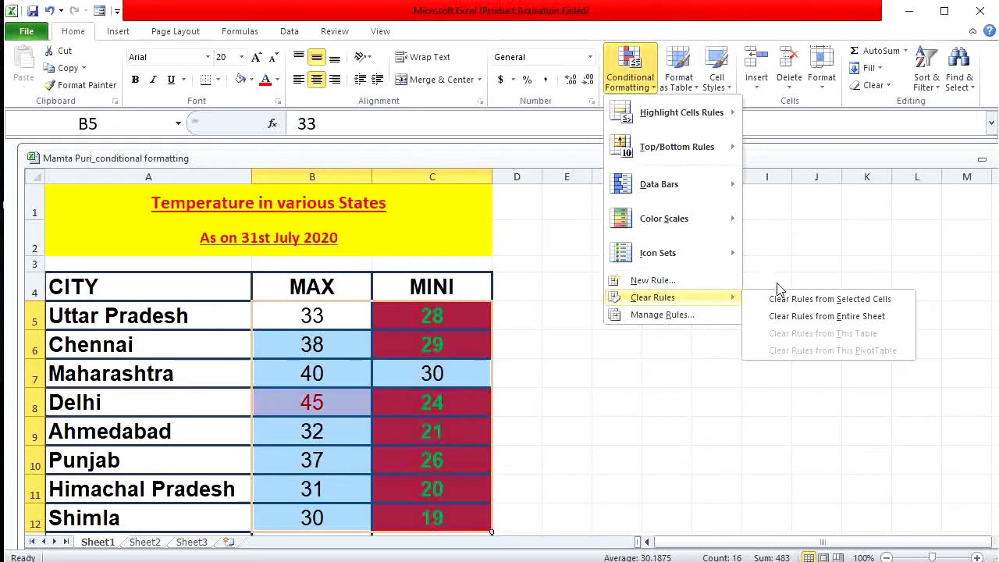
{"action": "left_click", "coordinate": [790, 300]}
{"action": "left_click", "coordinate": [631, 341]}
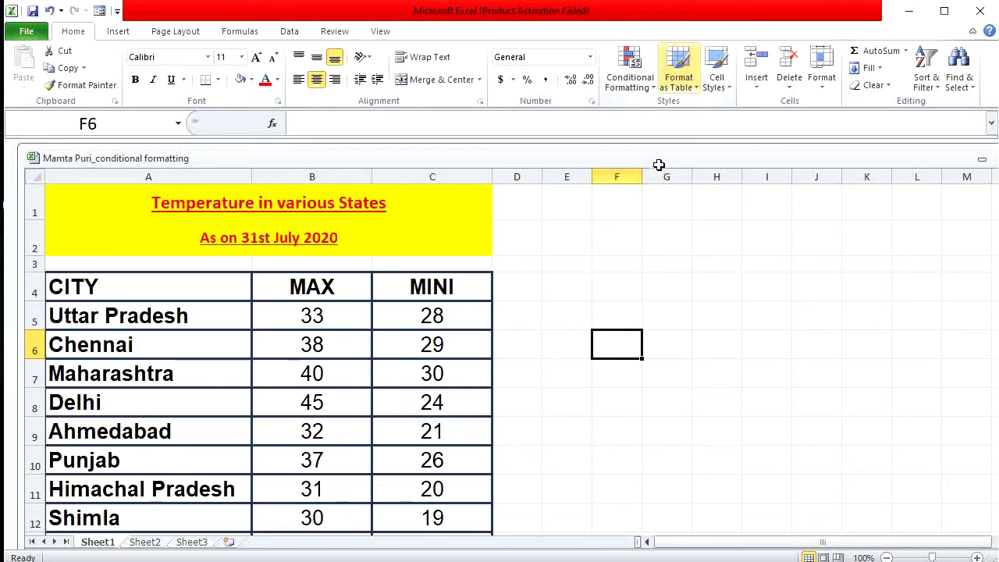
Step: Format the range A4:C13, CITY through Kolkata, as a table with a dark style
{"action": "left_click", "coordinate": [671, 90]}
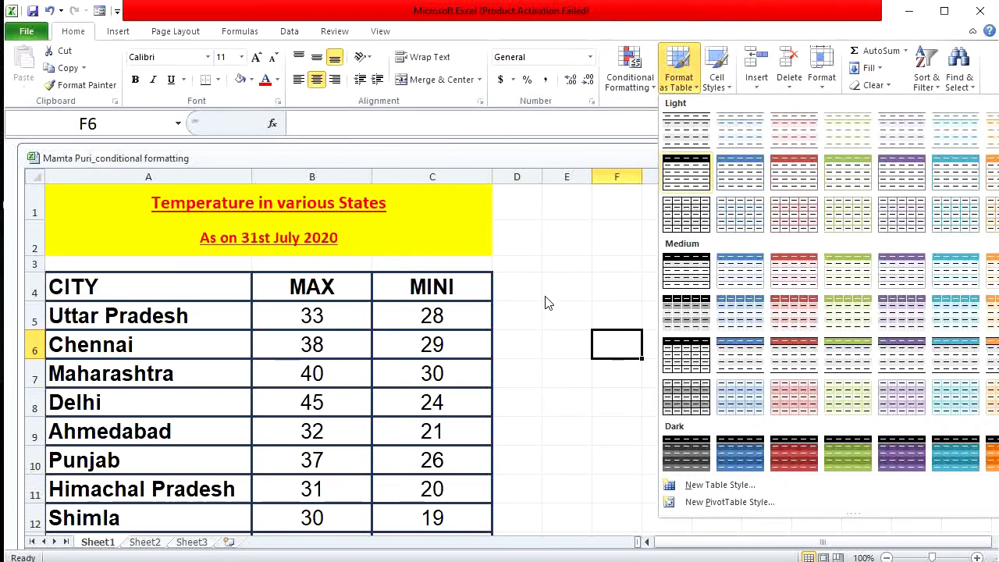
{"action": "left_click", "coordinate": [516, 351]}
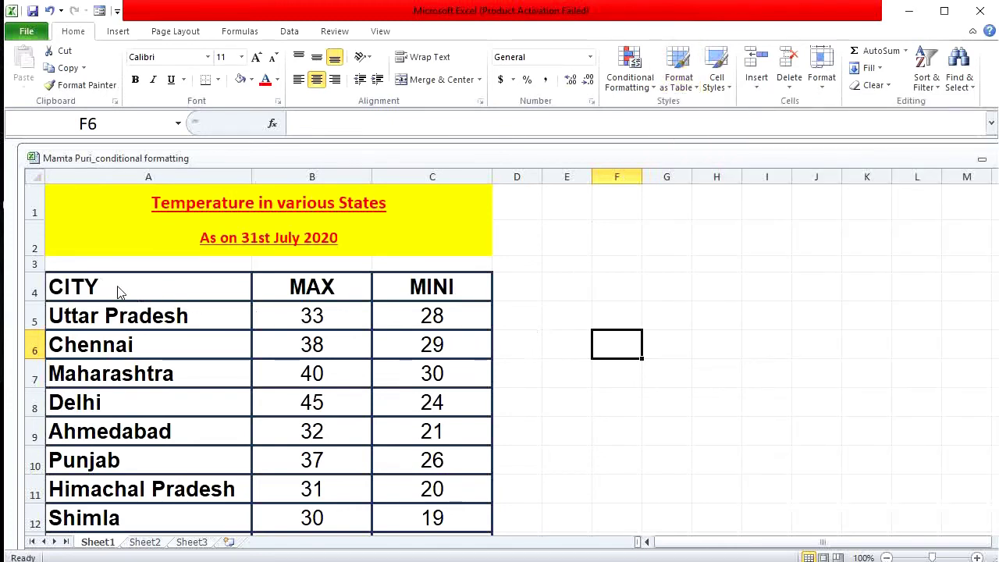
{"action": "left_click_drag", "start_coordinate": [117, 291], "coordinate": [428, 533]}
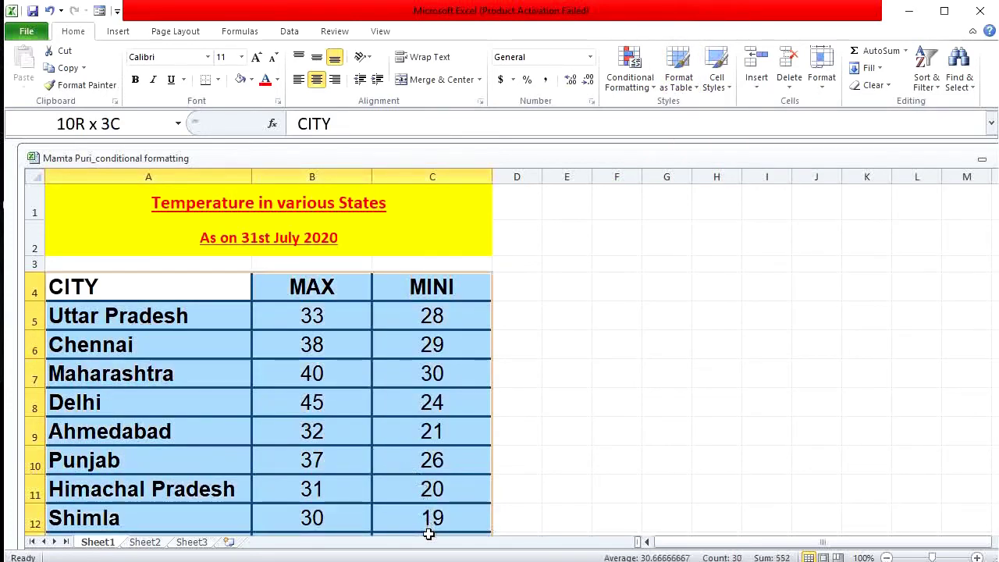
{"action": "left_click_drag", "start_coordinate": [428, 533], "coordinate": [449, 539]}
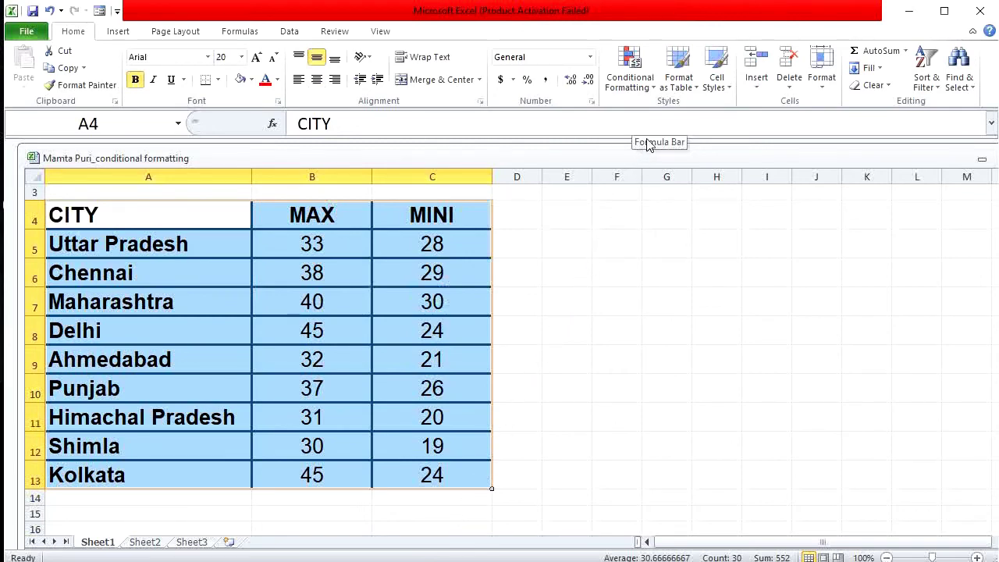
{"action": "left_click", "coordinate": [672, 91]}
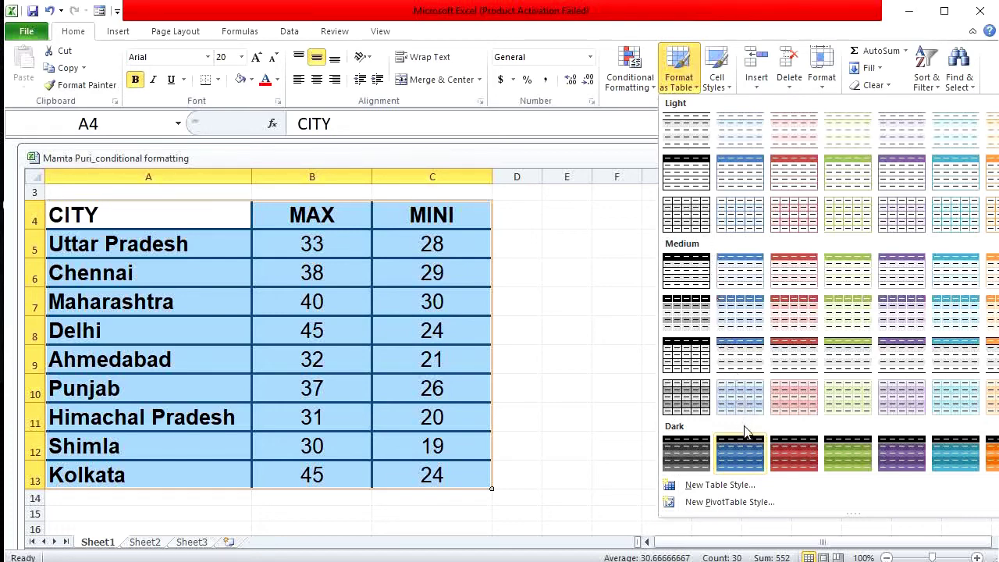
{"action": "left_click", "coordinate": [751, 455]}
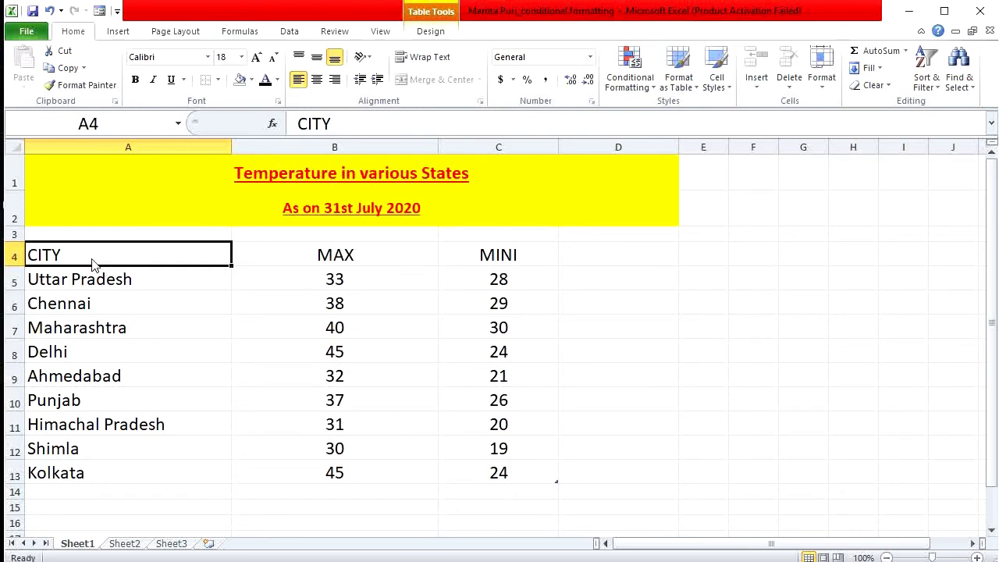
Step: Apply a red banded Medium table style to the range A4:C13
{"action": "left_click_drag", "start_coordinate": [92, 263], "coordinate": [286, 465]}
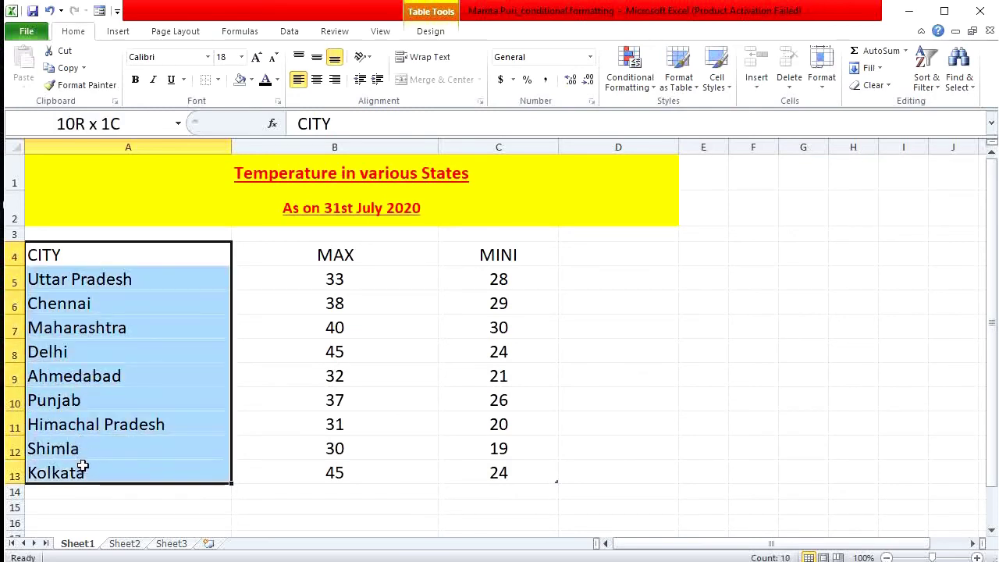
{"action": "left_click_drag", "start_coordinate": [286, 465], "coordinate": [481, 473]}
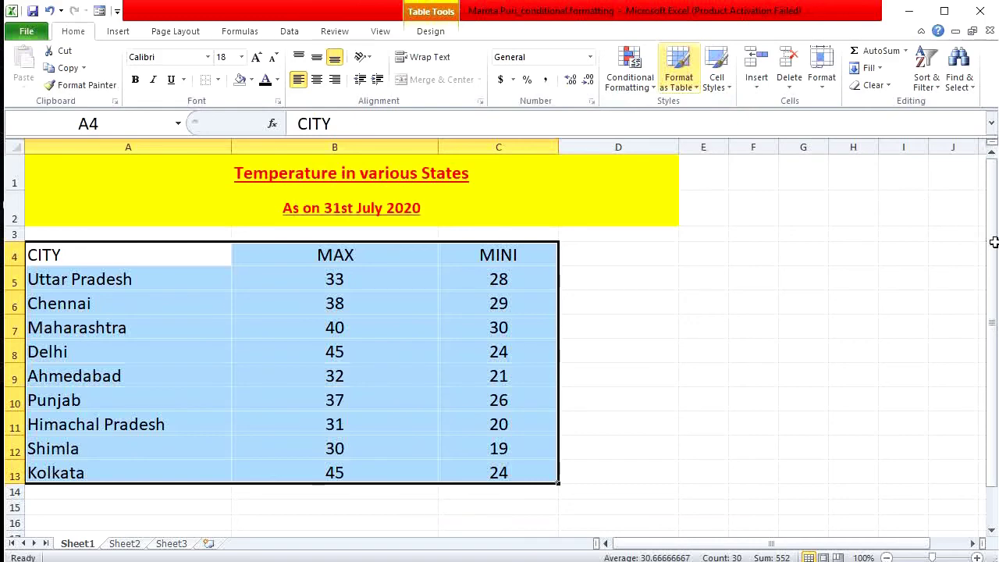
{"action": "left_click", "coordinate": [678, 70]}
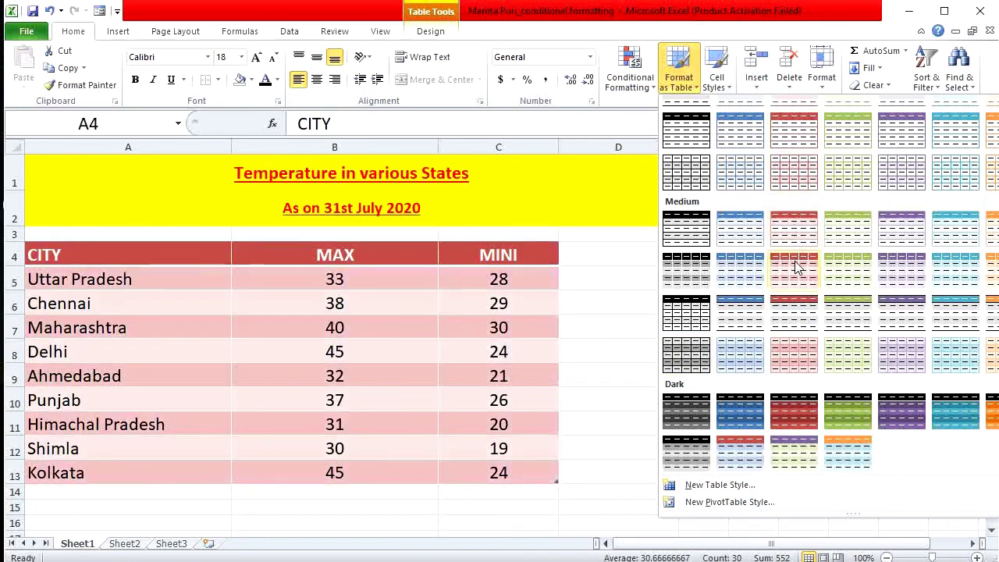
{"action": "scroll", "coordinate": [796, 269], "scroll_direction": "up", "scroll_amount": 2}
{"action": "left_click", "coordinate": [793, 367]}
{"action": "left_click", "coordinate": [569, 338]}
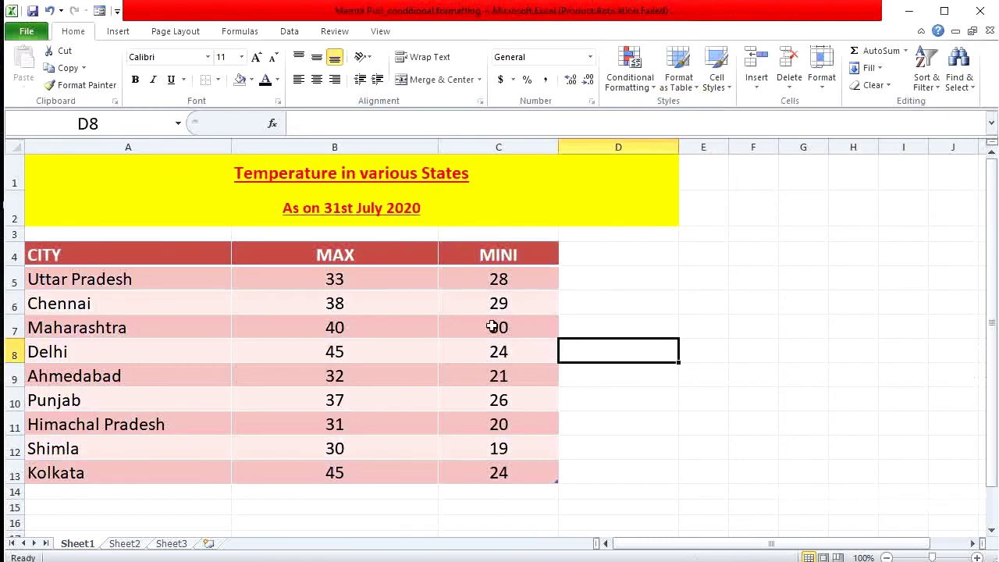
Step: Apply the purple 60% - Accent4 cell style to the header row A4:C4
{"action": "left_click_drag", "start_coordinate": [49, 255], "coordinate": [483, 262]}
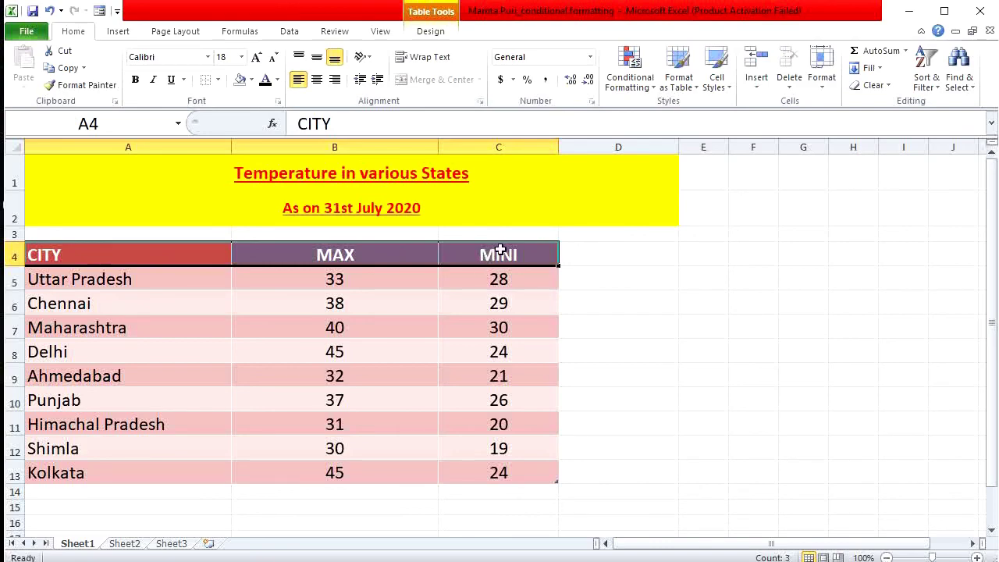
{"action": "left_click", "coordinate": [716, 82]}
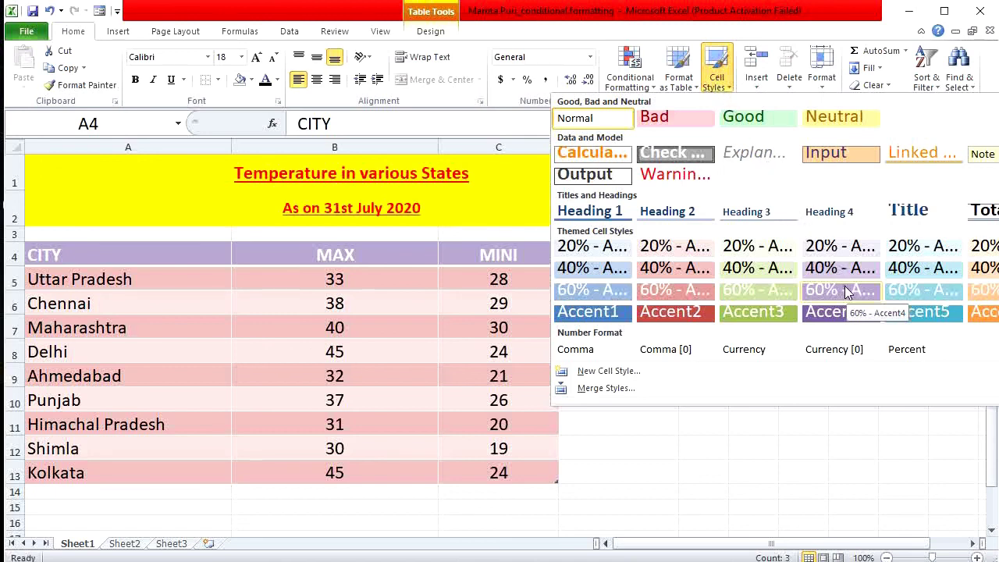
{"action": "left_click", "coordinate": [842, 295]}
{"action": "left_click", "coordinate": [682, 318]}
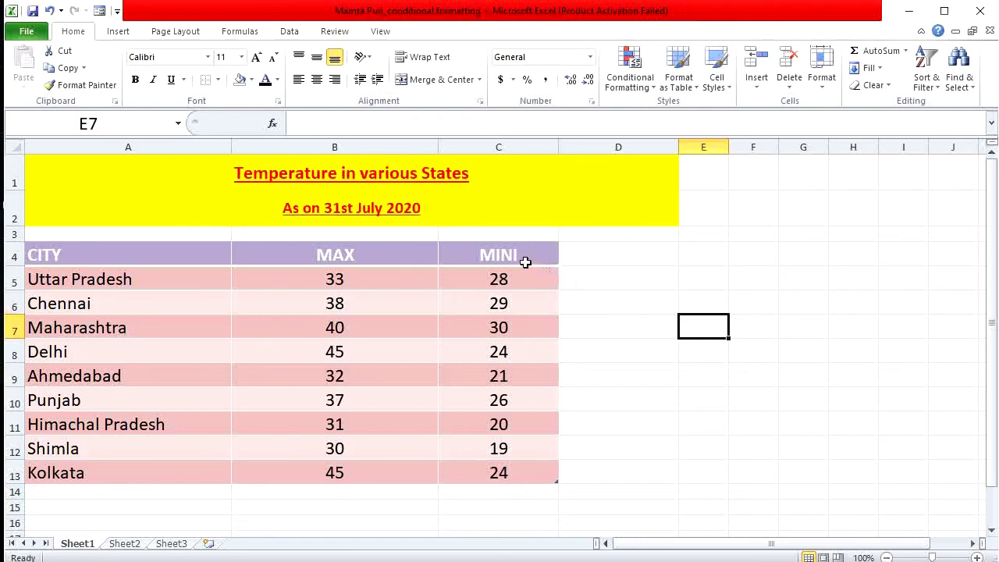
{"action": "left_click", "coordinate": [374, 211]}
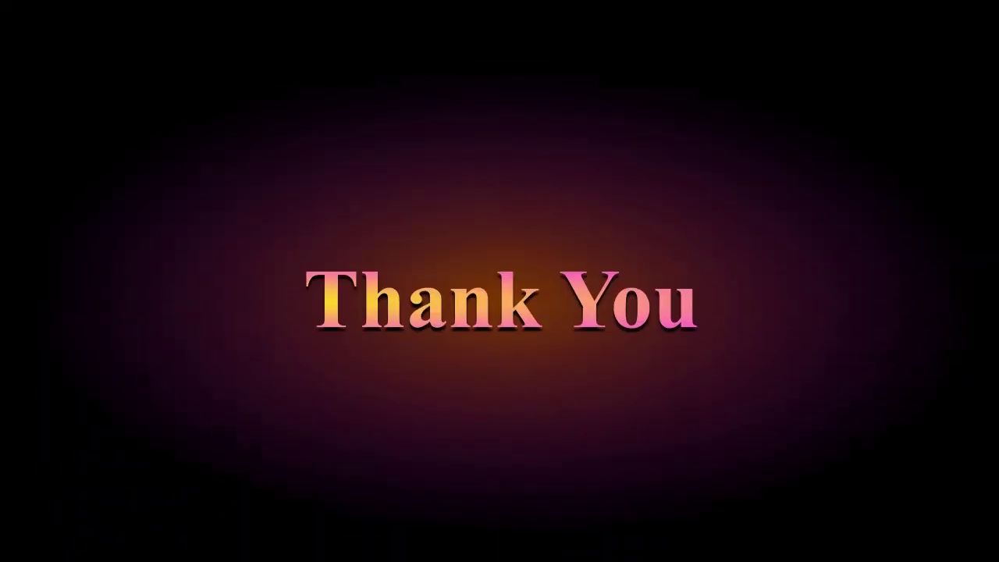